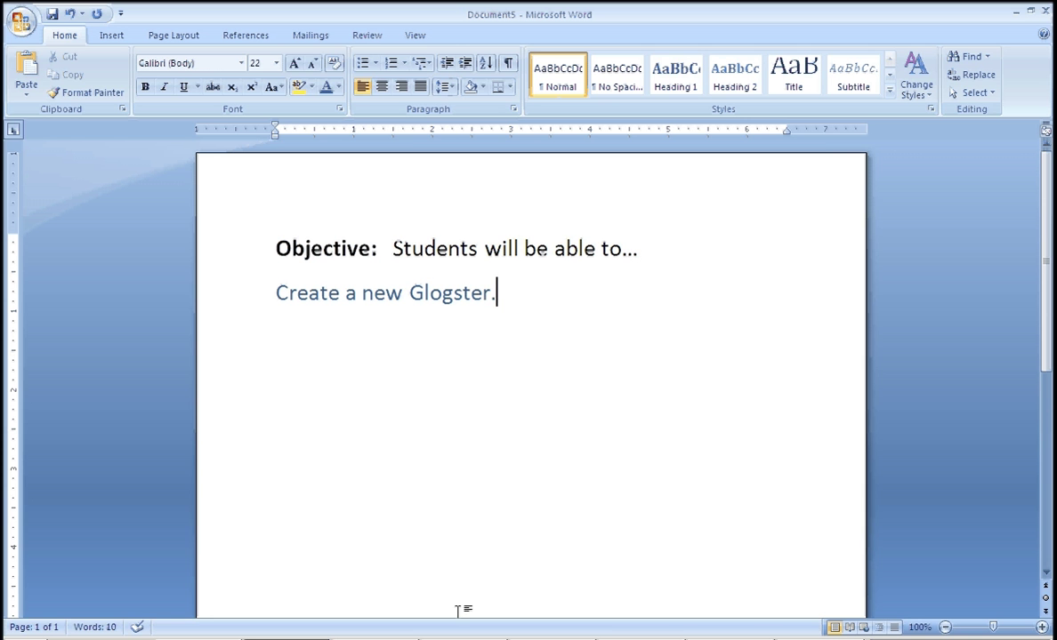
left_click(471, 637)
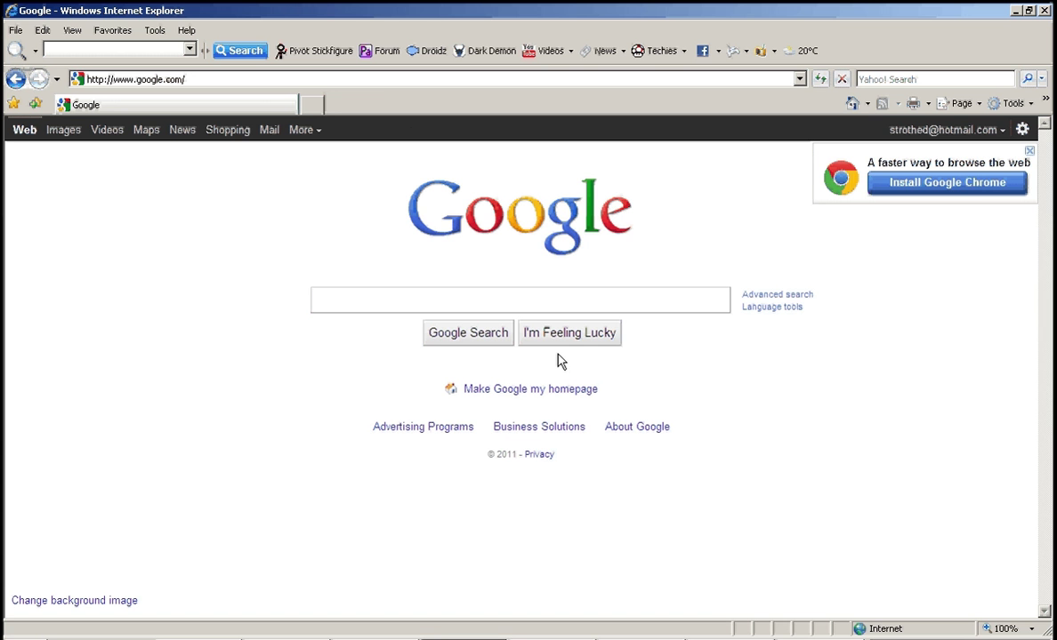
left_click(371, 77)
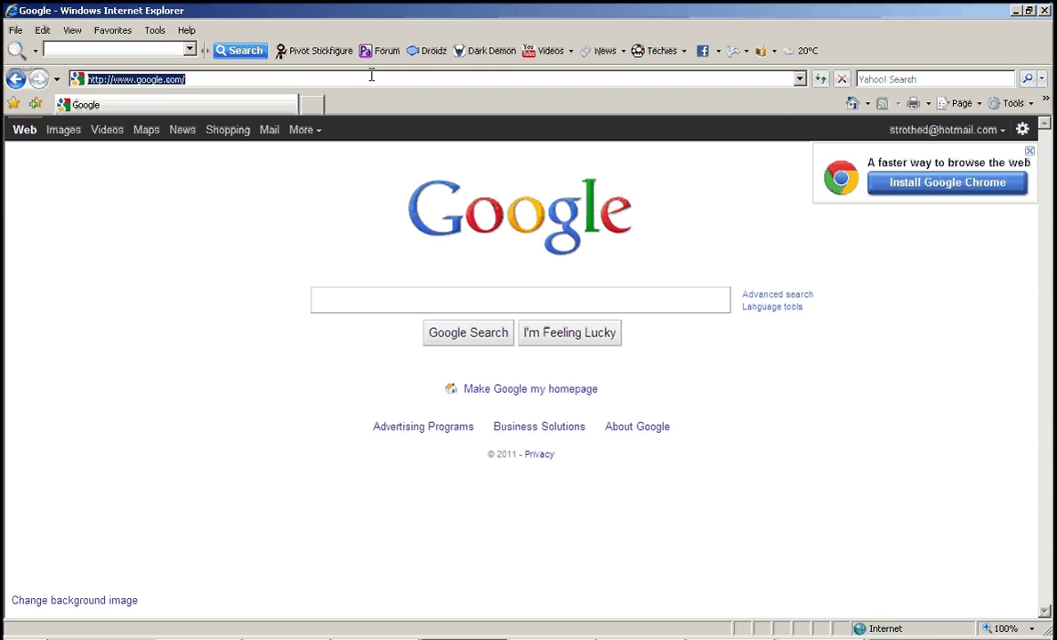
type("www.")
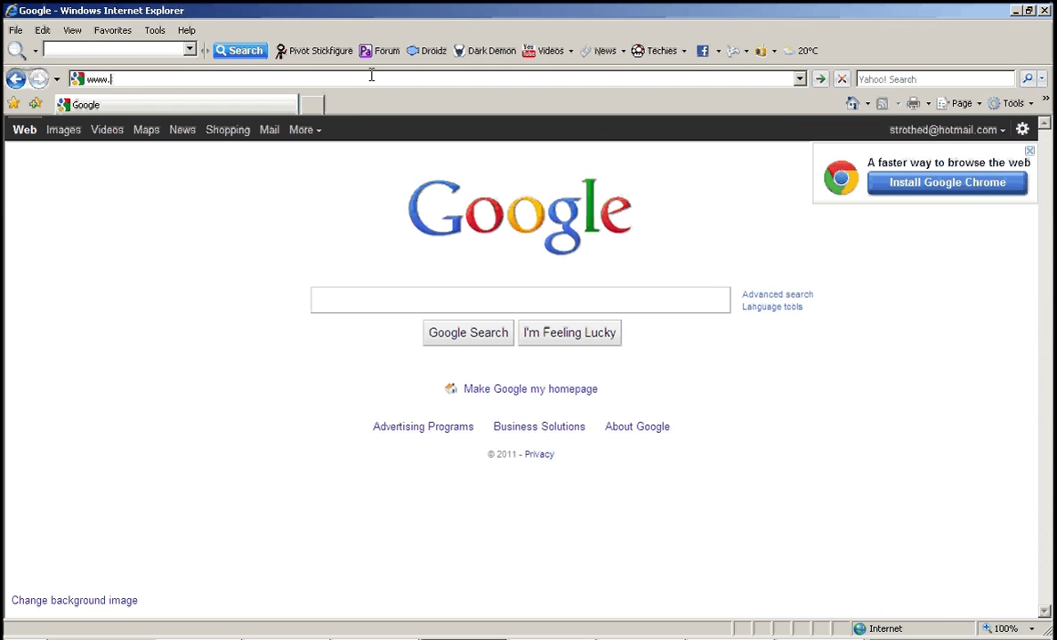
type("glogster.com")
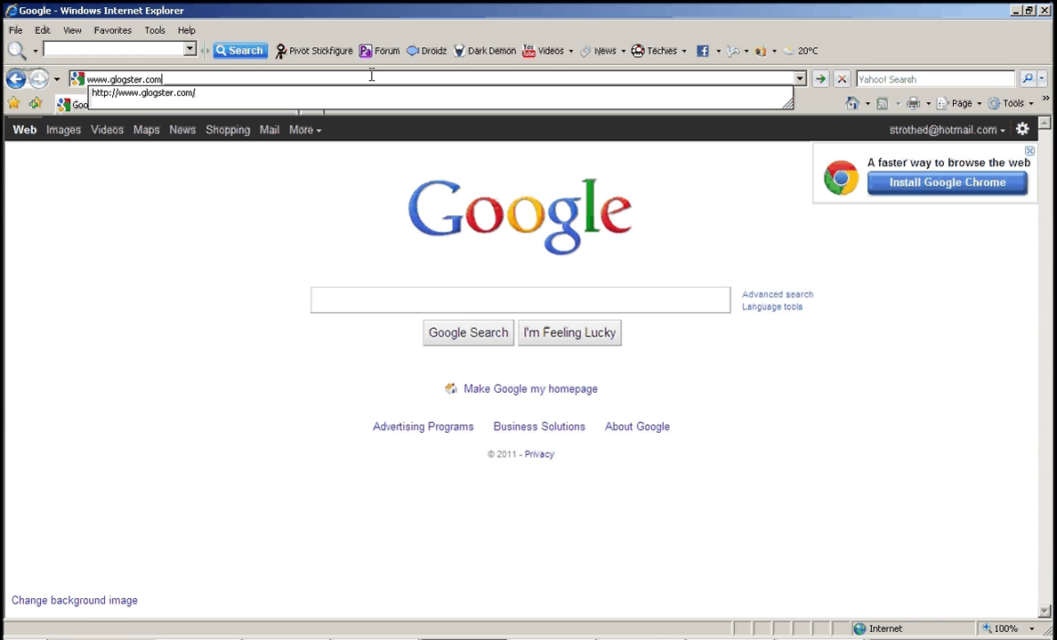
key("Return")
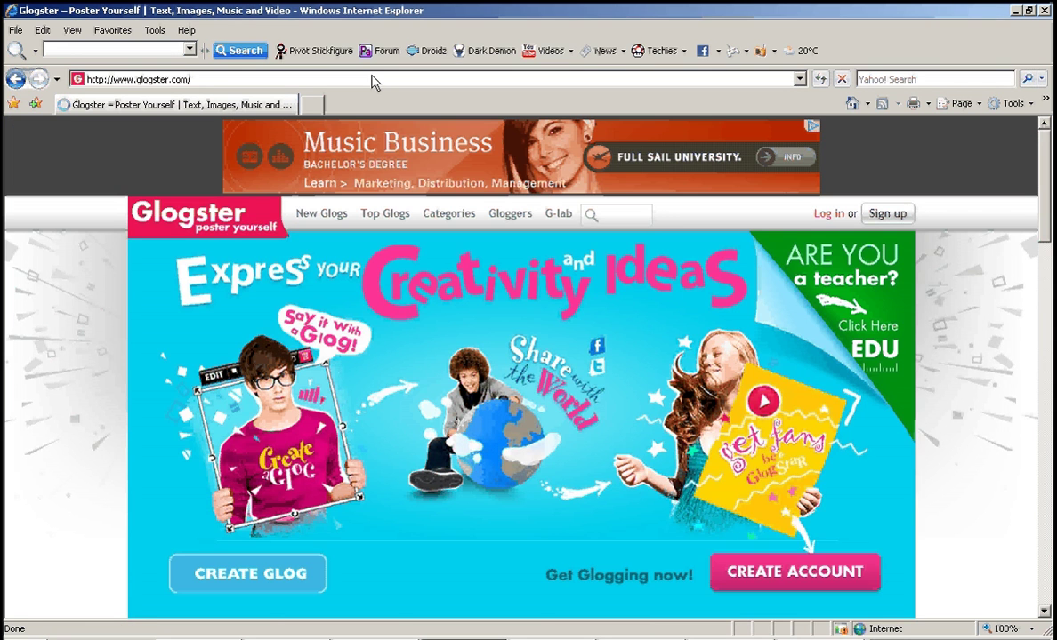
Log in to Glogster EDU with the teacher account's nickname and password.
left_click(831, 217)
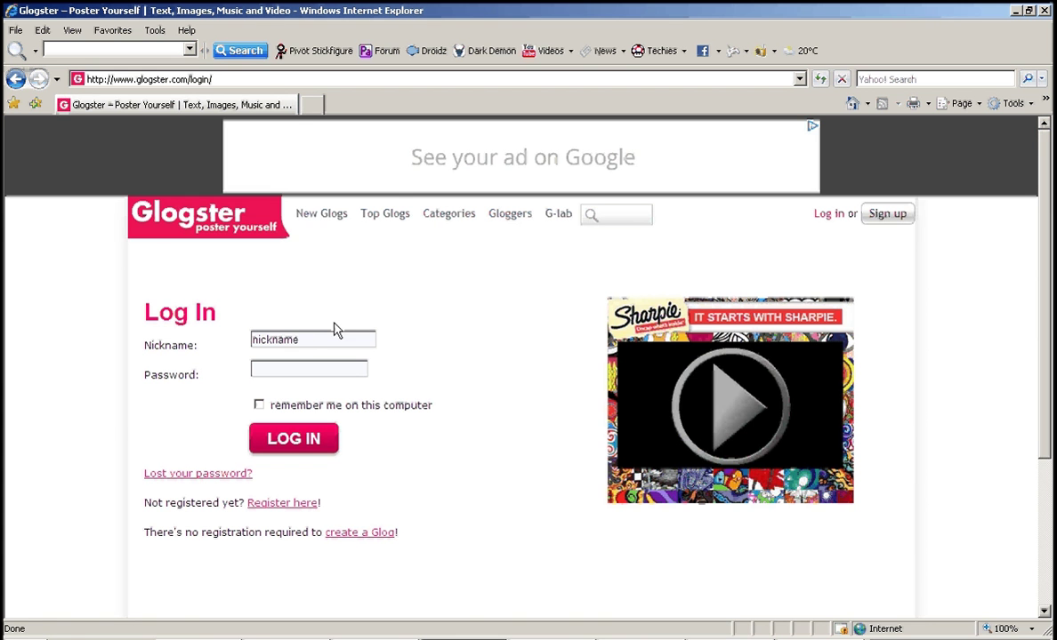
left_click(310, 337)
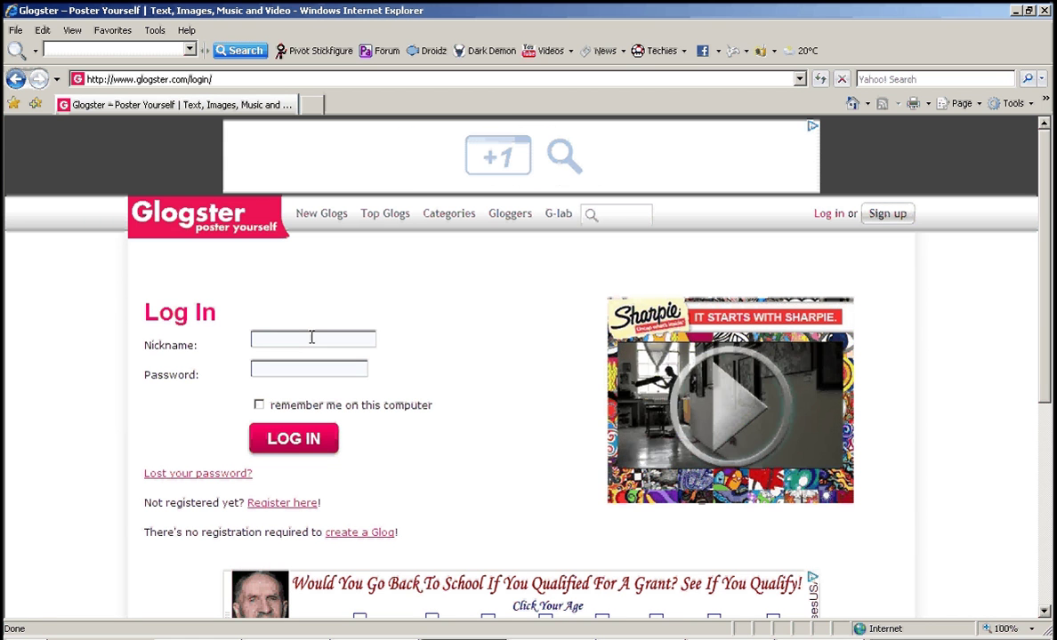
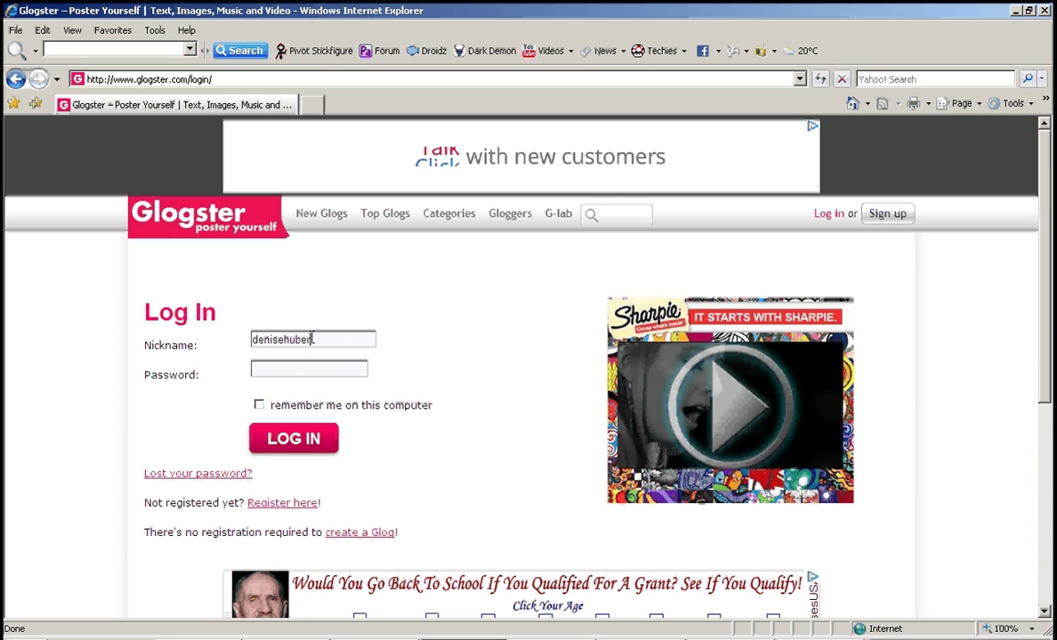
left_click(316, 371)
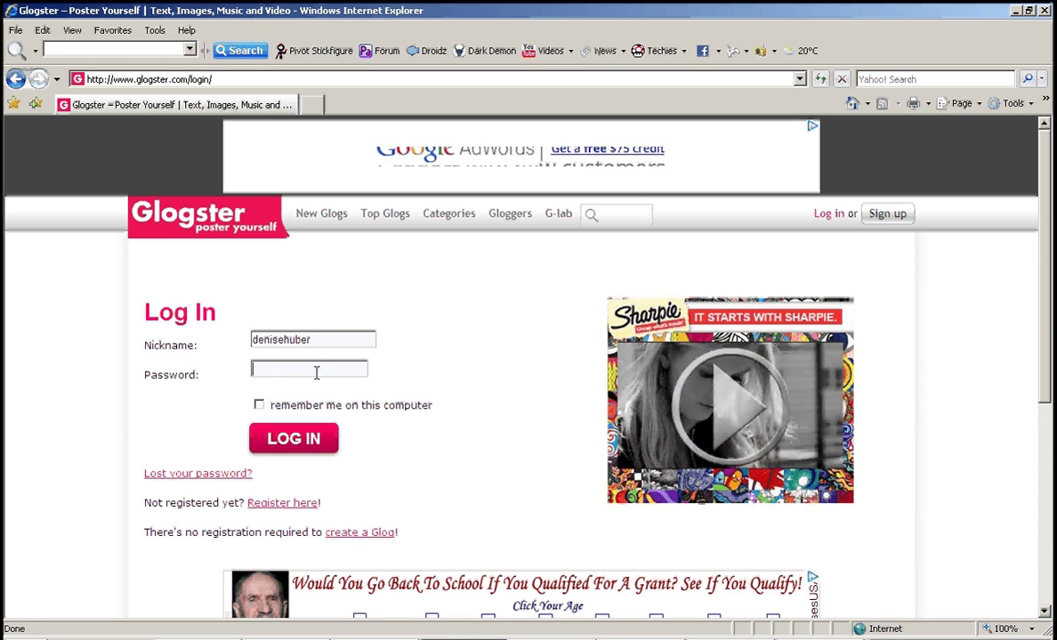
type("******")
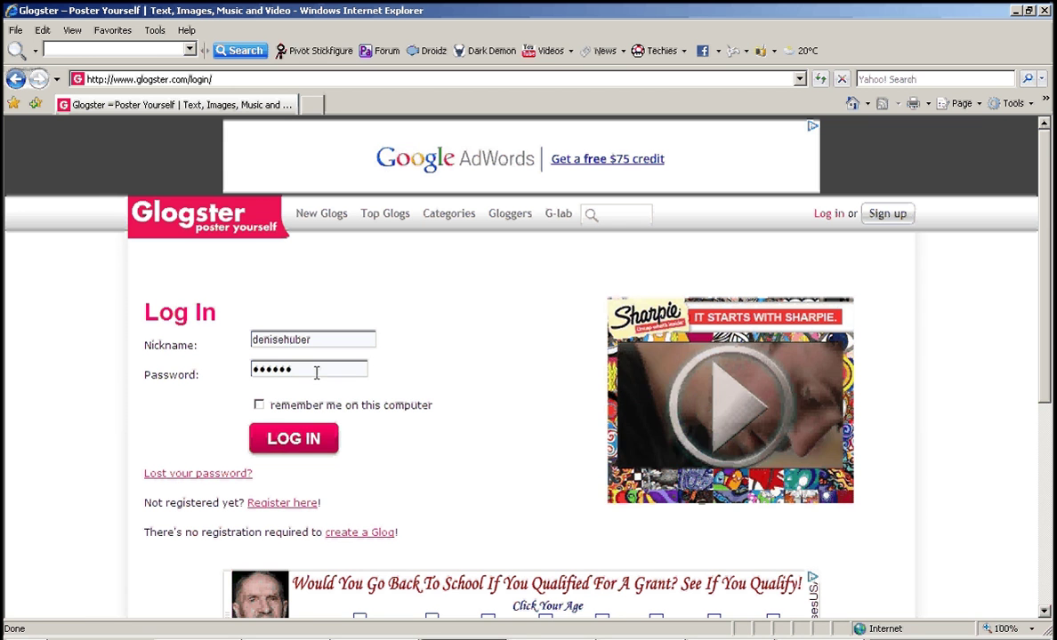
left_click(308, 445)
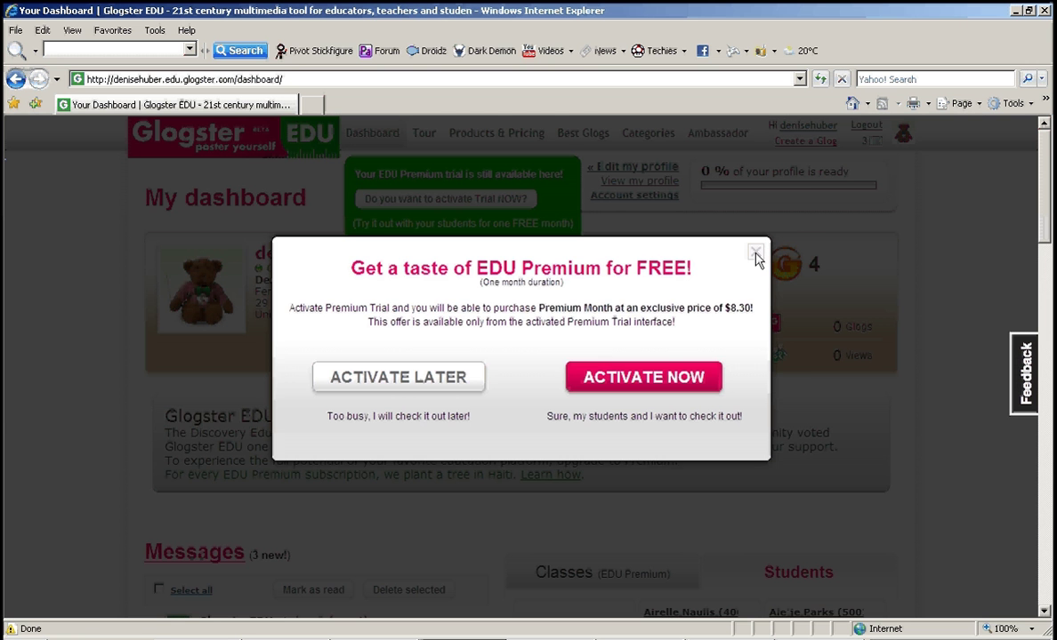
Close the EDU Premium trial popup and create a new glog from the template.
left_click(756, 252)
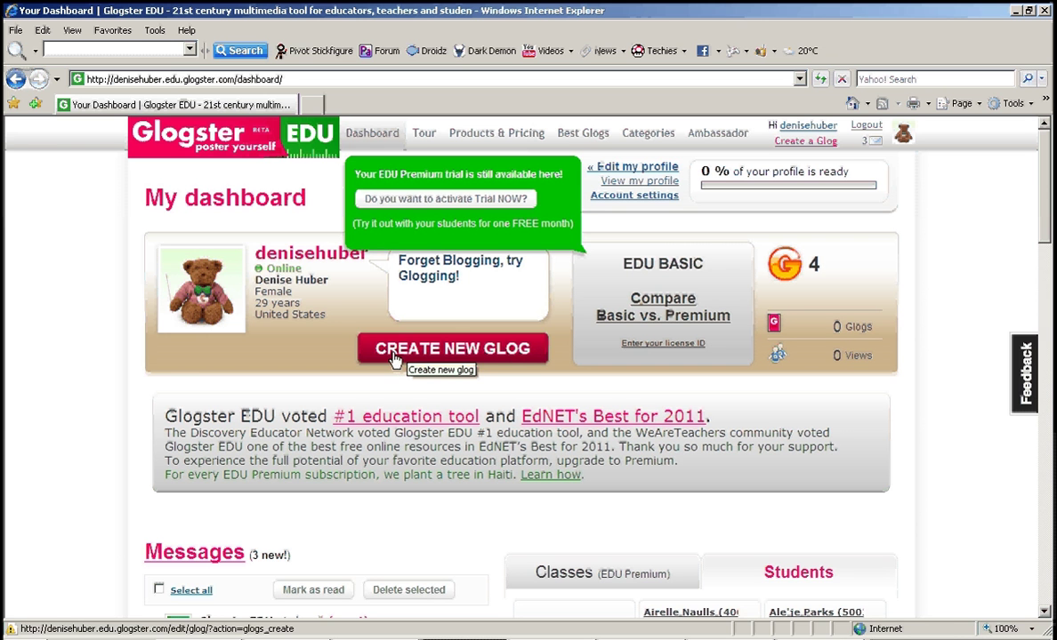
left_click(458, 350)
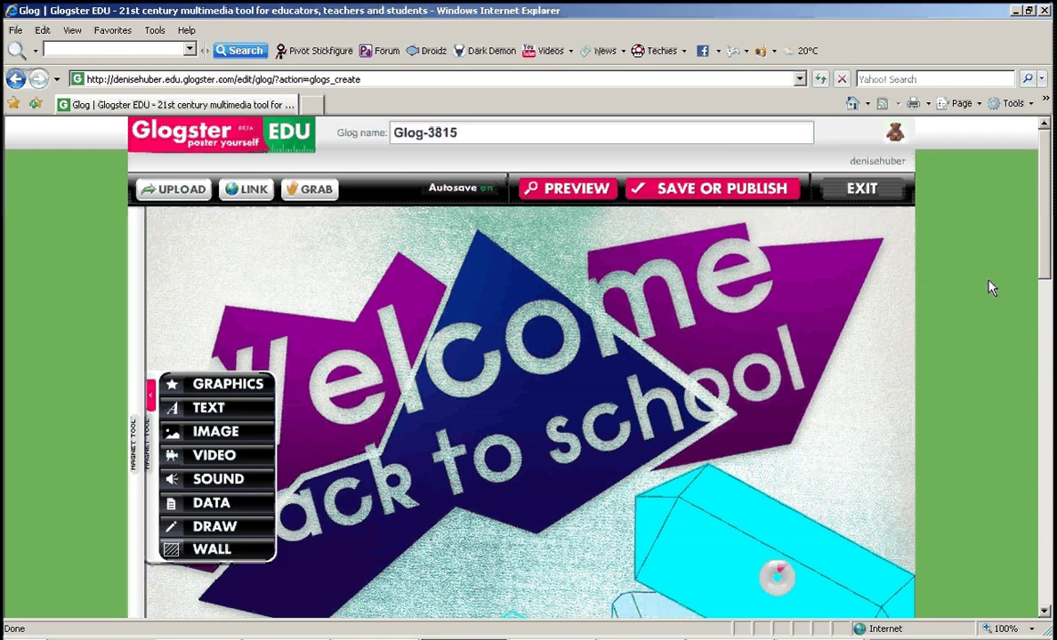
Delete the cyan 'You can remove any element - delete me :-)' text box from the template.
scroll(1053, 318, "down", 3)
left_click_drag(1053, 318, 1047, 258)
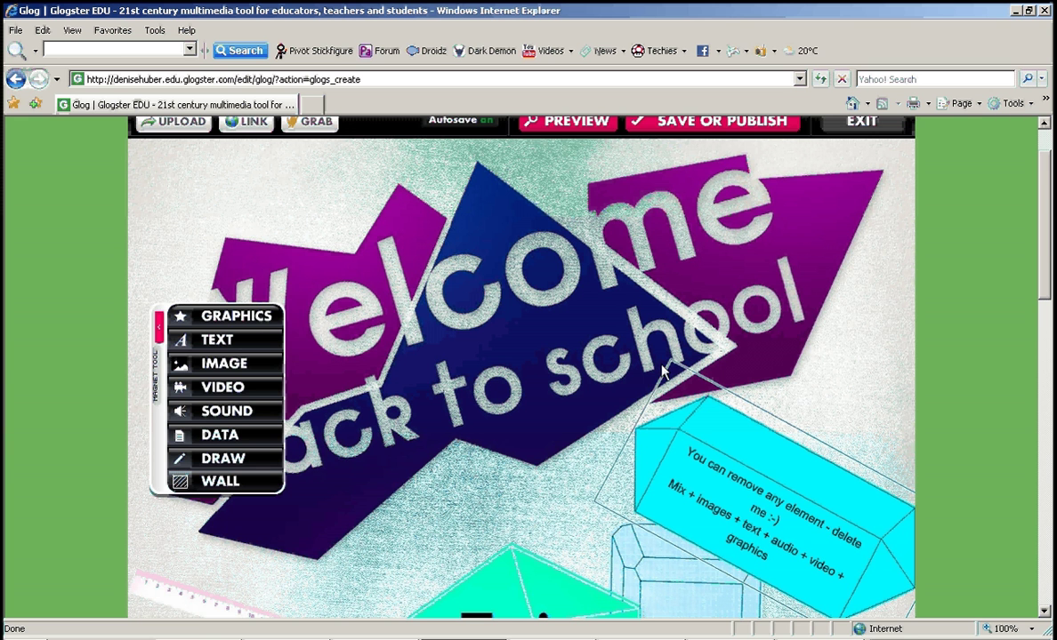
left_click_drag(1052, 251, 1051, 281)
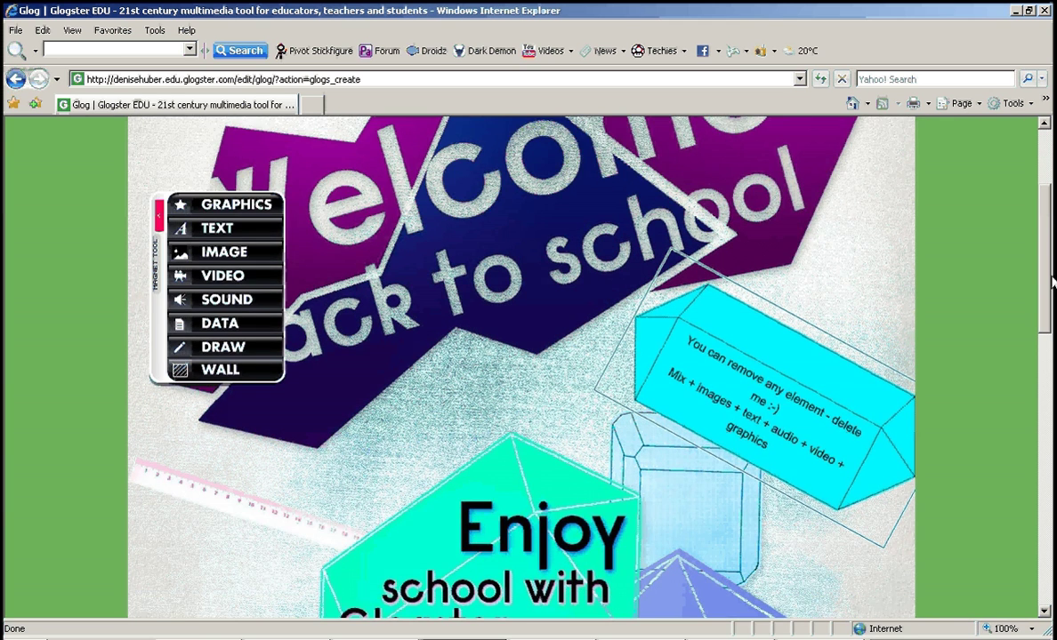
left_click(693, 353)
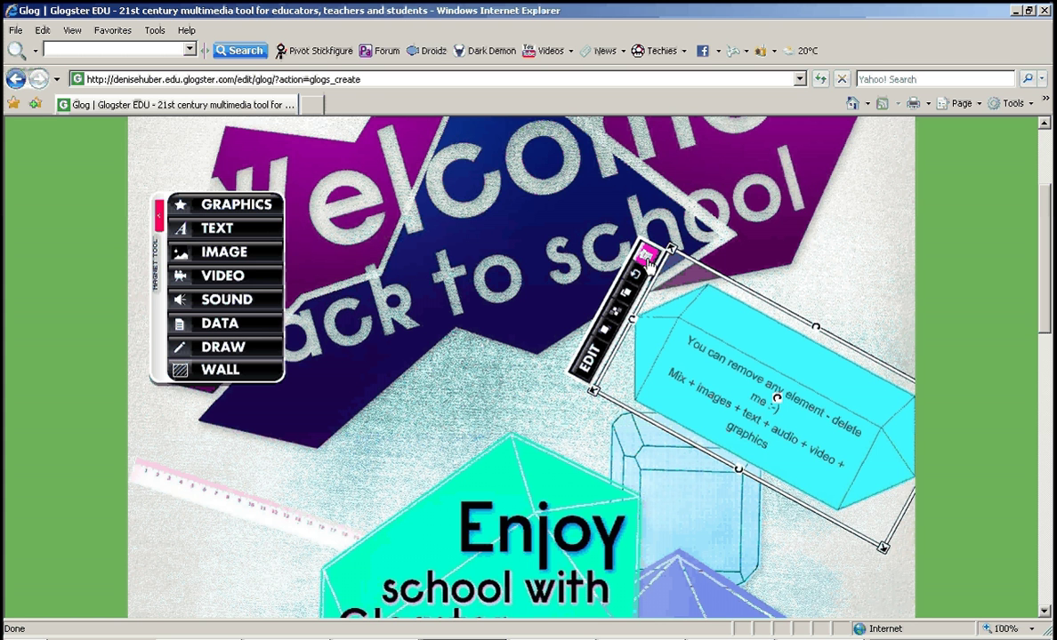
left_click(647, 256)
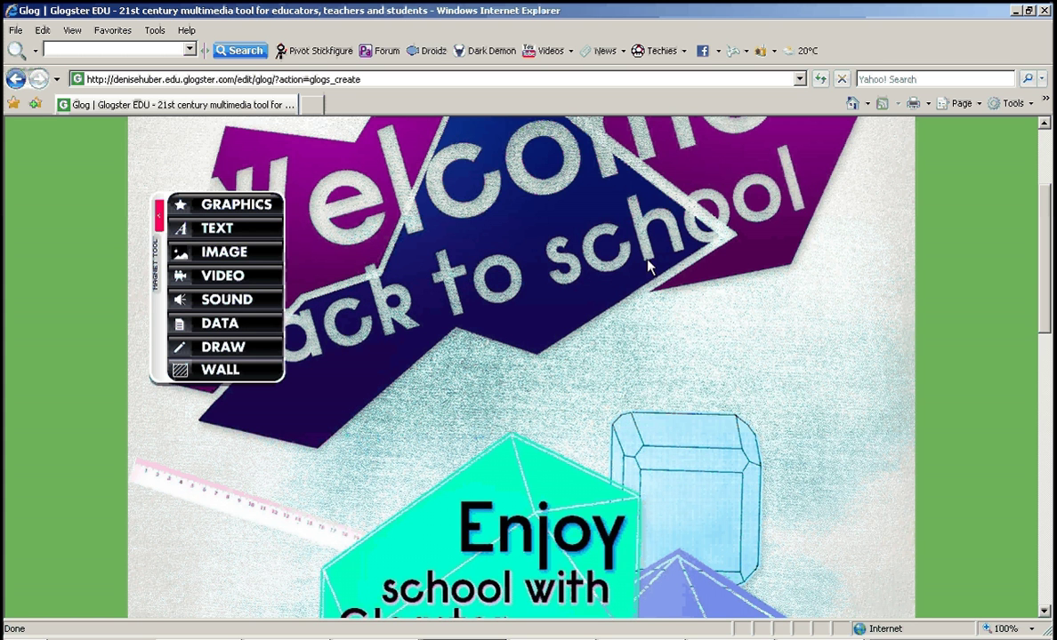
mouse_move(1051, 293)
left_mouse_down()
mouse_move(1050, 247)
mouse_move(1047, 398)
mouse_move(1047, 276)
left_mouse_up()
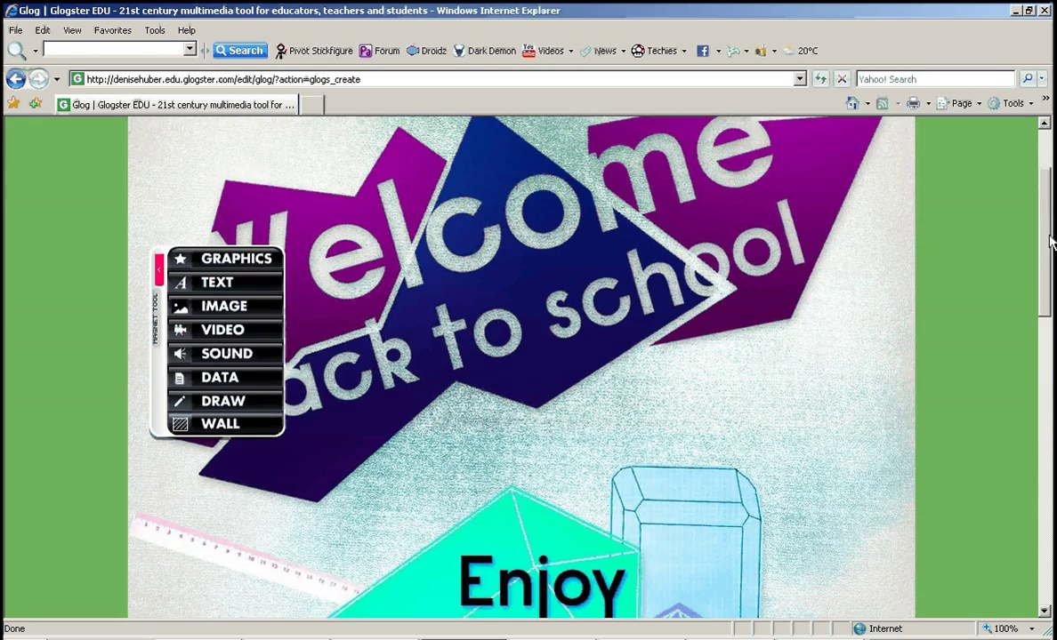
scroll(1051, 240, "up", 1)
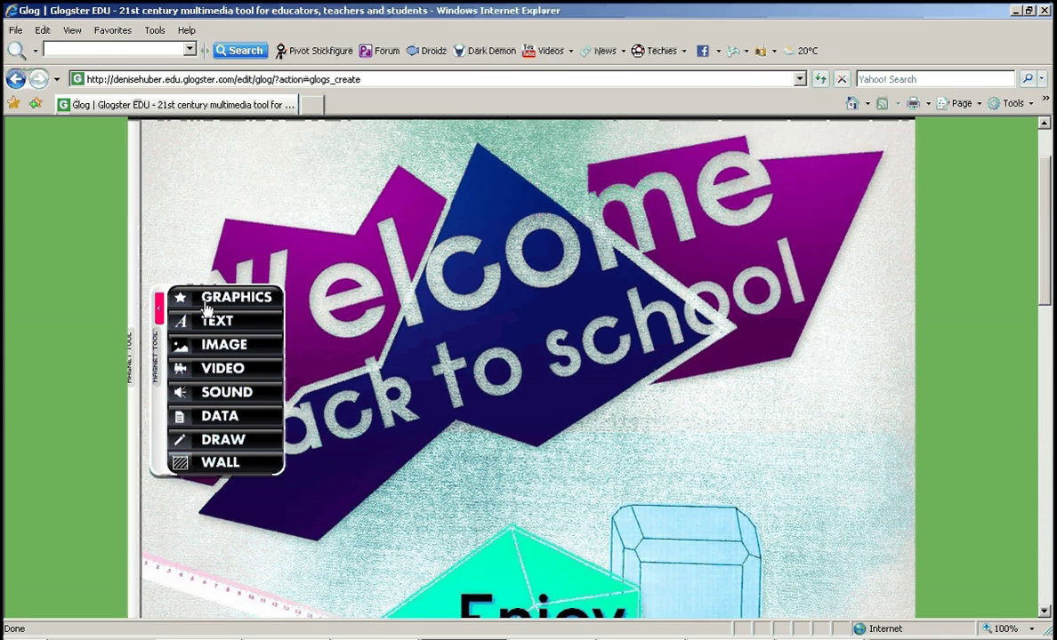
Apply the purple-and-brown floral wallpaper from page 2 of the Cute wall category.
left_click(214, 464)
scroll(1049, 294, "down", 2)
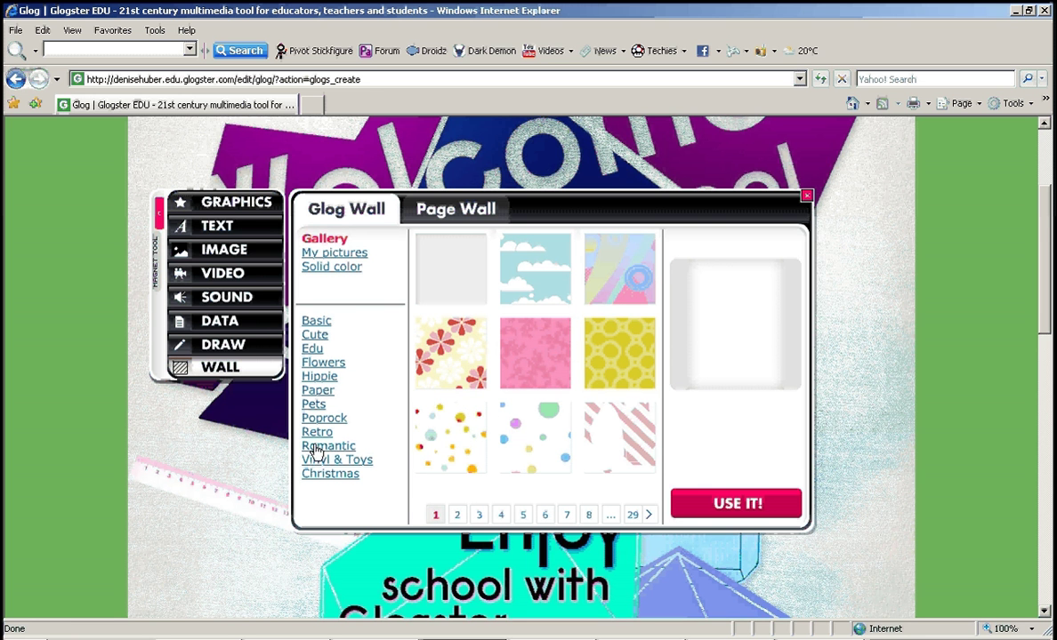
left_click(313, 322)
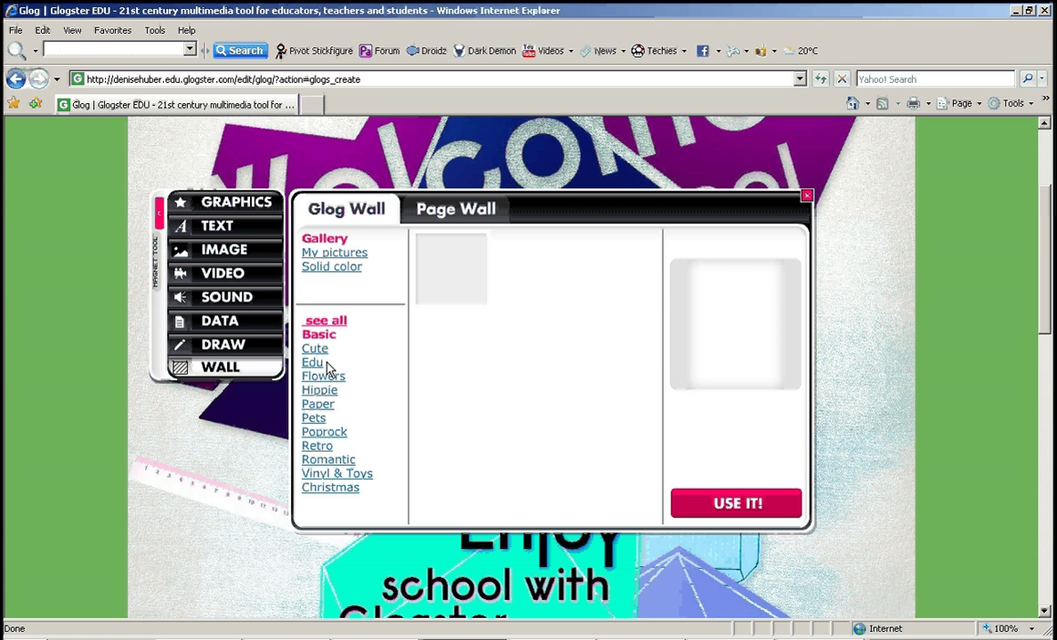
left_click(317, 351)
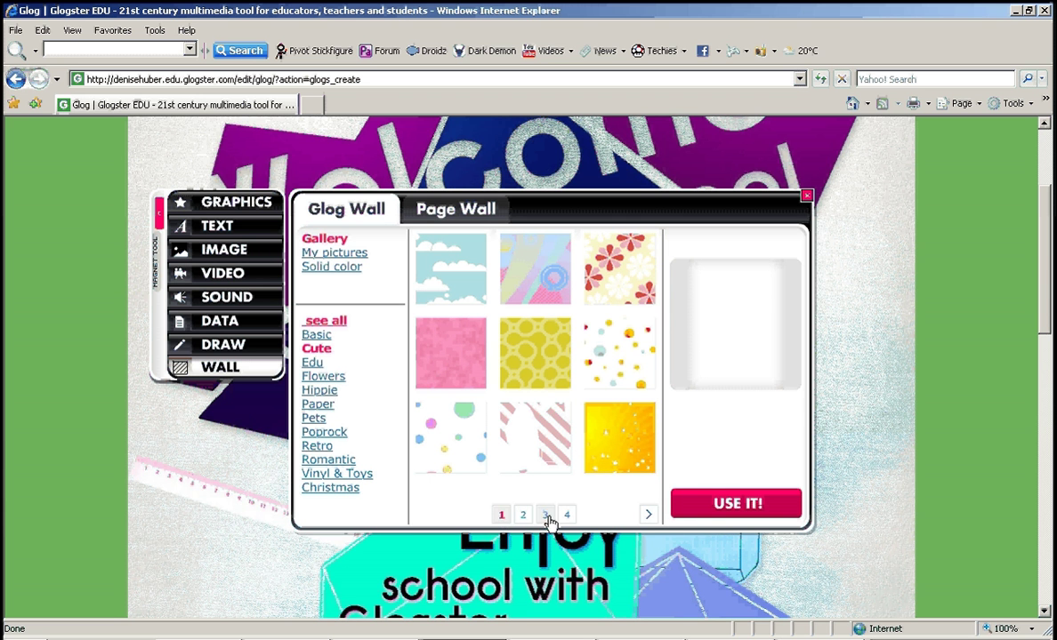
left_click(649, 518)
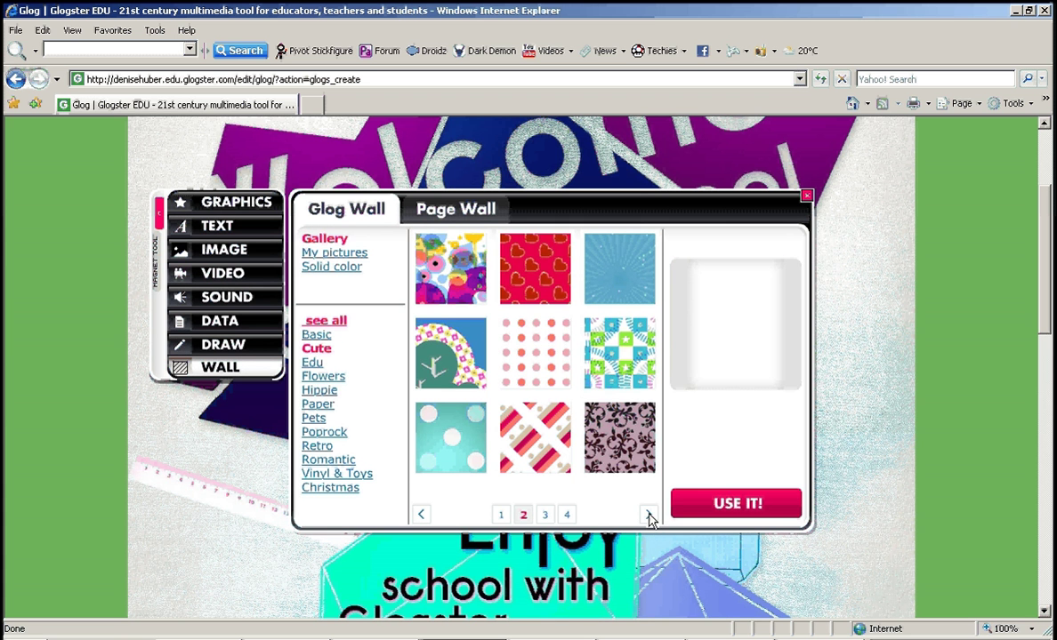
left_click(620, 451)
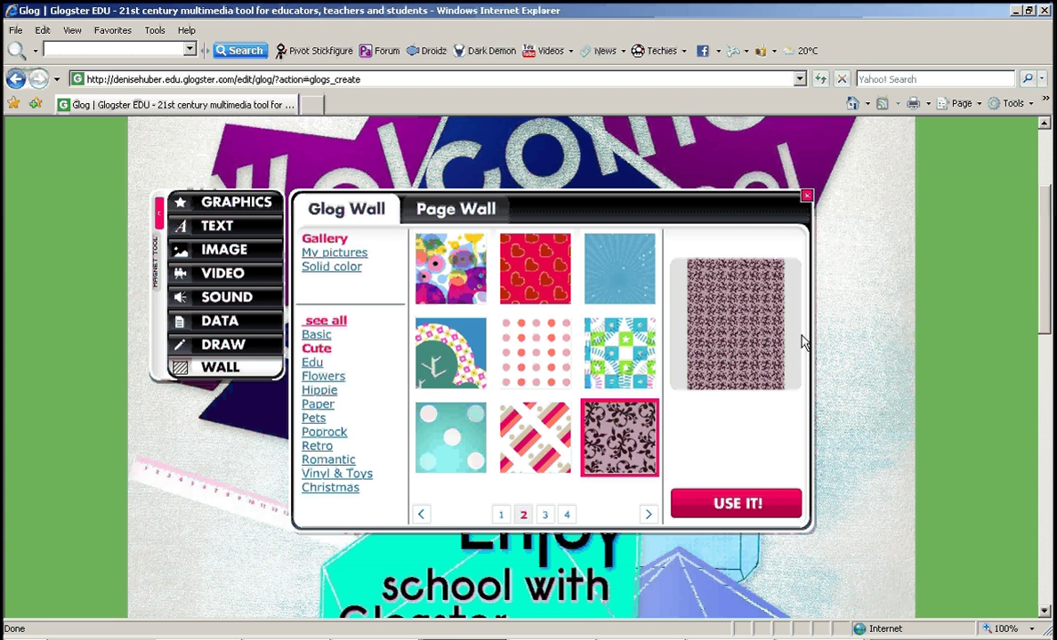
left_click(738, 506)
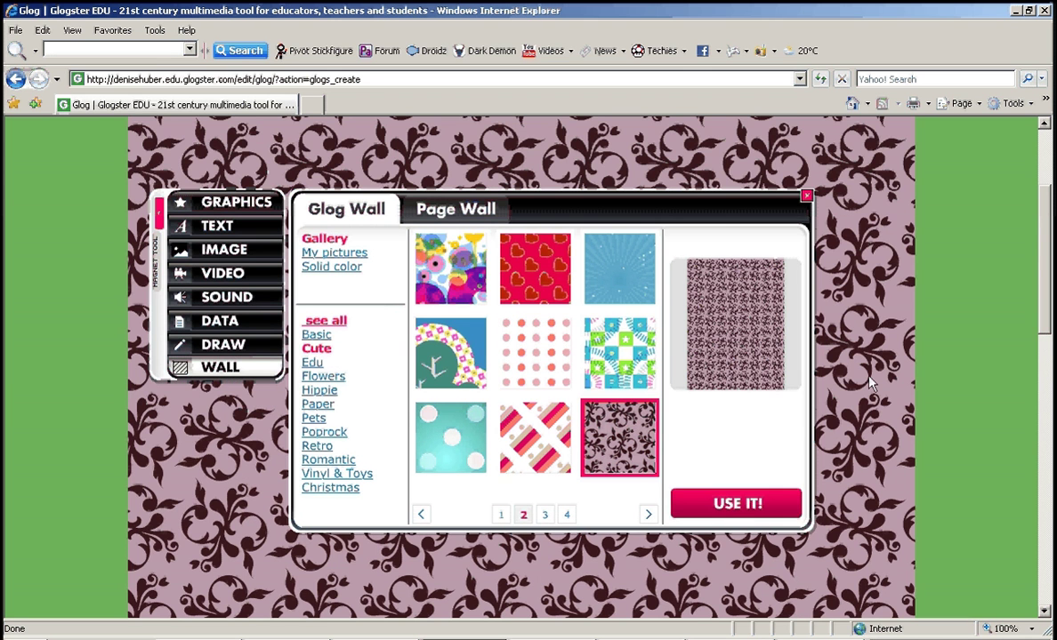
left_click(808, 200)
left_click_drag(1051, 262, 1050, 196)
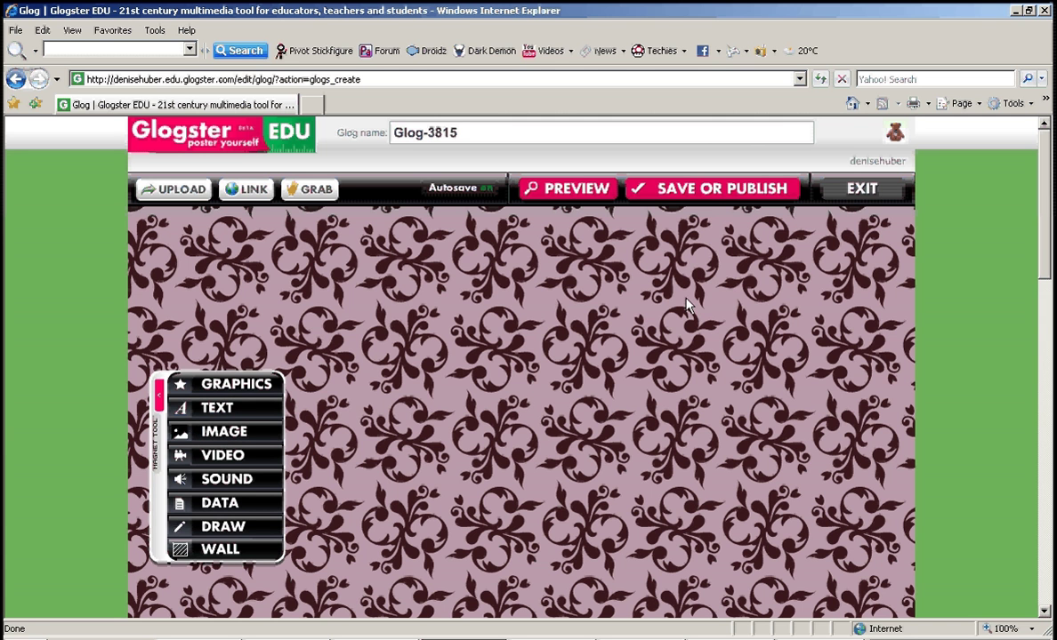
Open the Save or Publish dialog for Glog-3815.
left_click(715, 201)
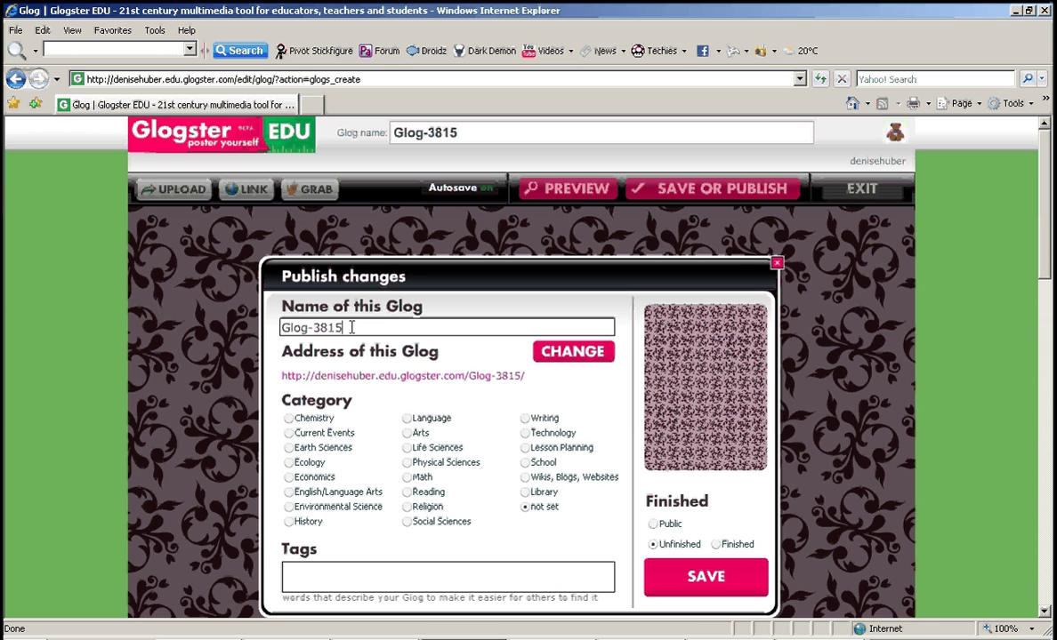
Rename Glog-3815 to 'Purple' and save it with status Unfinished.
left_click_drag(351, 328, 263, 327)
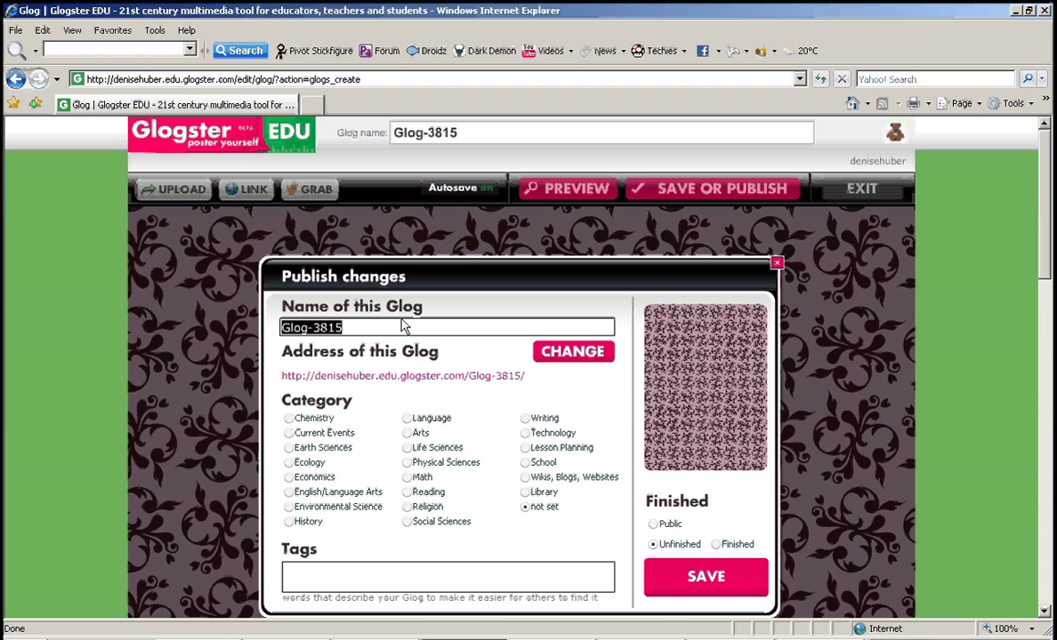
type("Purp")
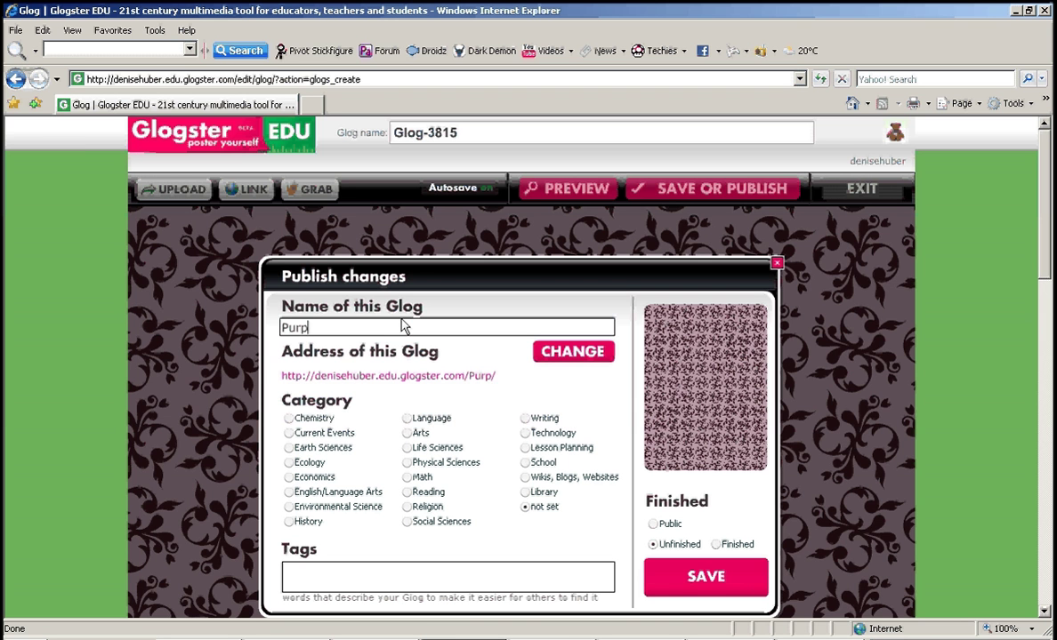
type("le")
left_click(680, 587)
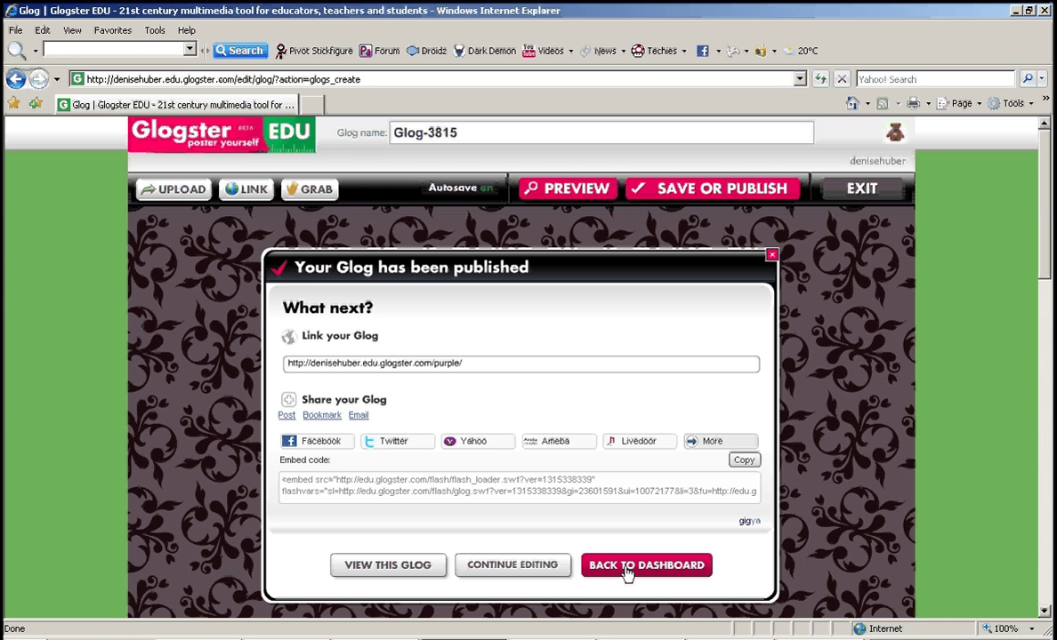
Return from the published-glog dialog to the account dashboard.
left_click(626, 569)
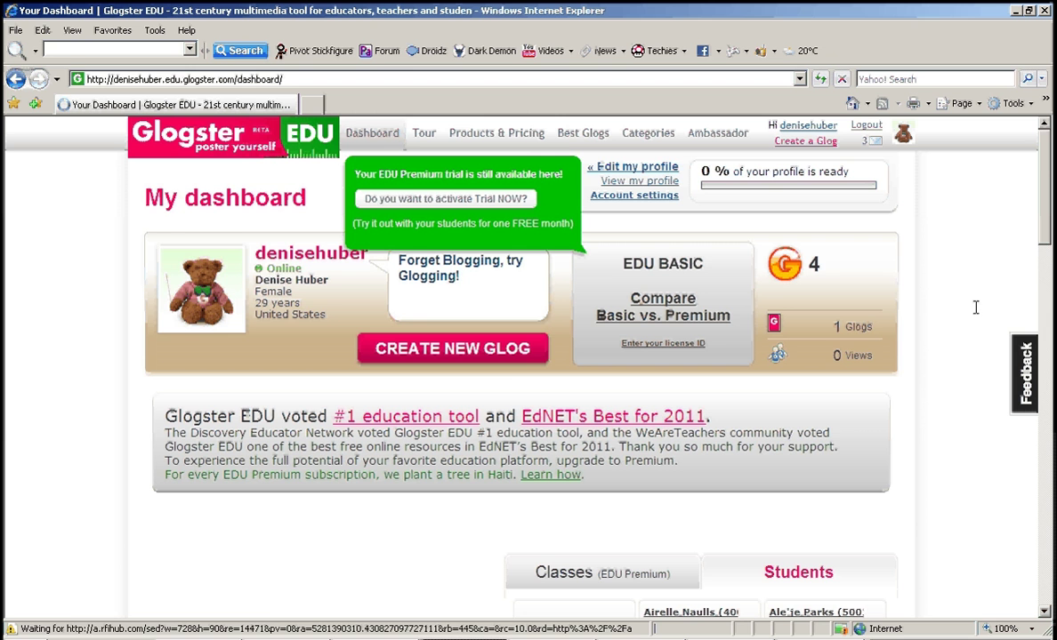
Scroll down to Your Glogs to see Purple listed as Unfinished private.
left_click_drag(1048, 178, 974, 436)
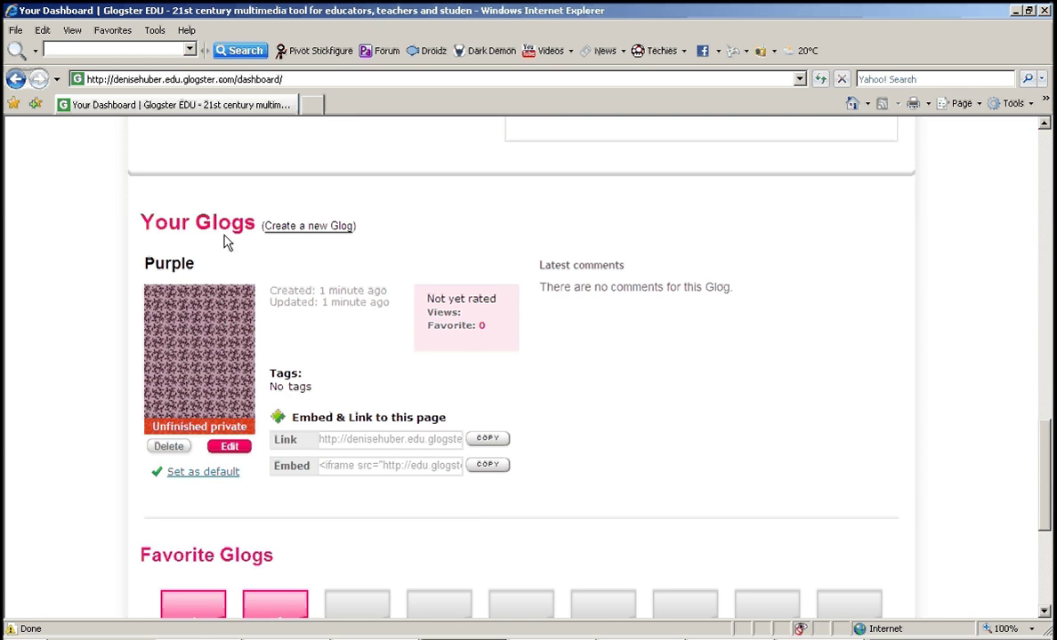